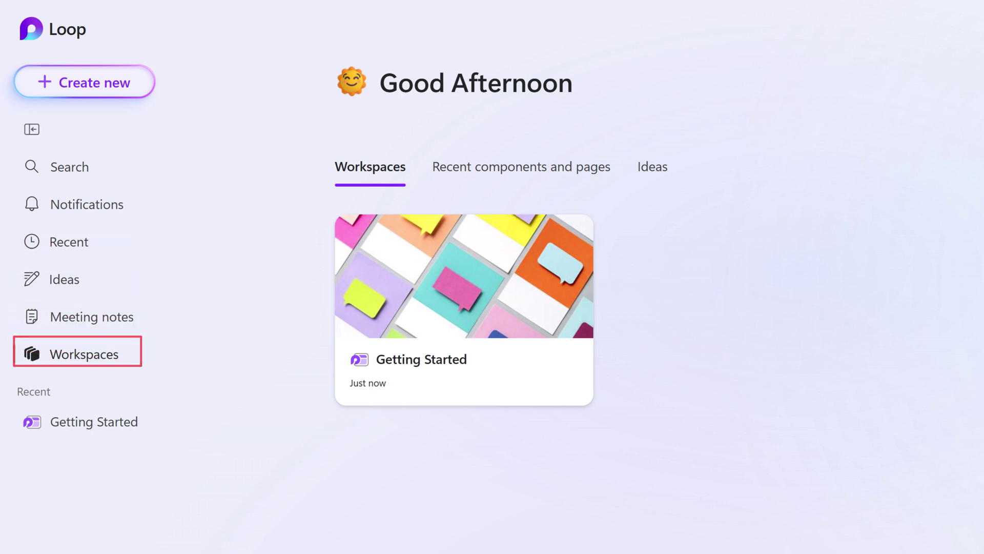
Step: Start a new workspace from Create new and name it 'Project Alchemy'
left_click(72, 358)
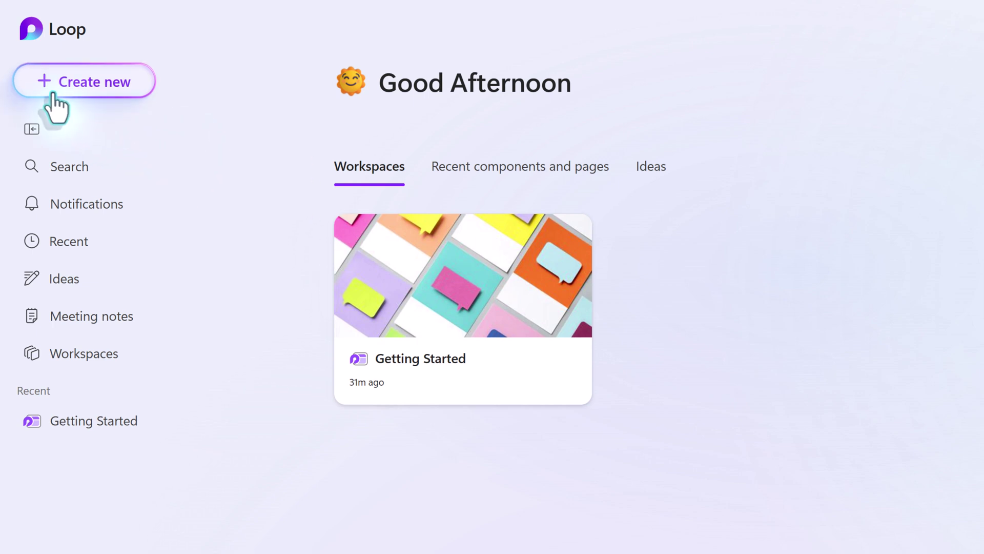
left_click(94, 90)
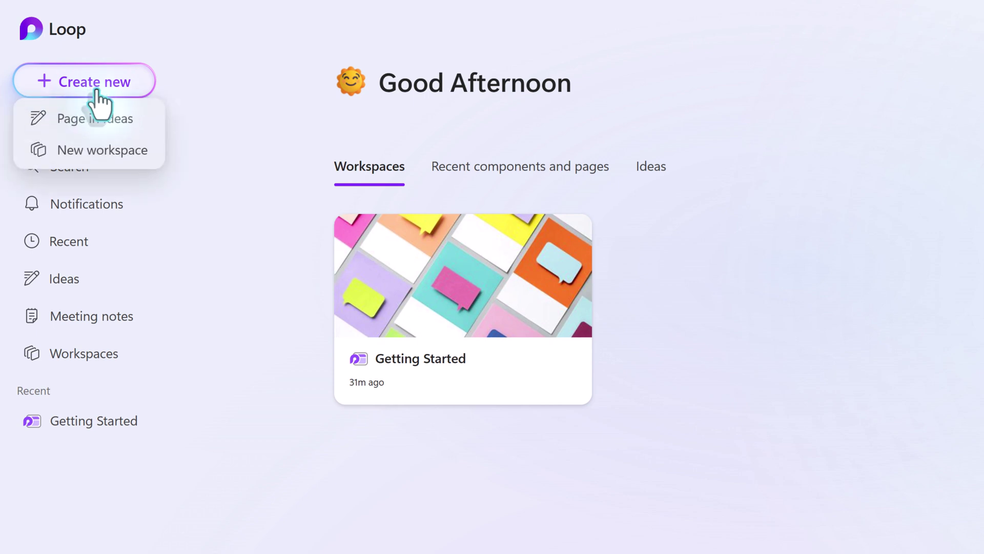
left_click(133, 157)
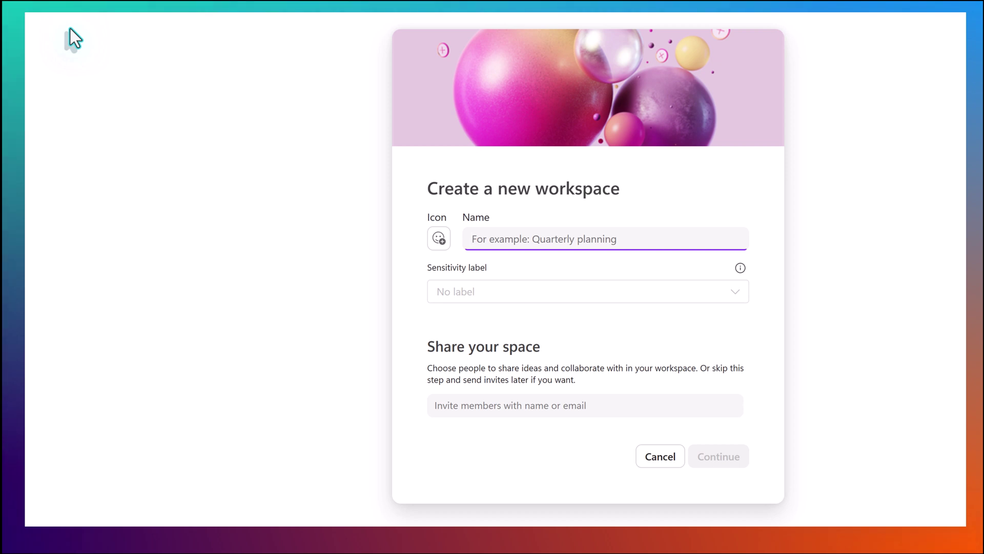
type("Project ")
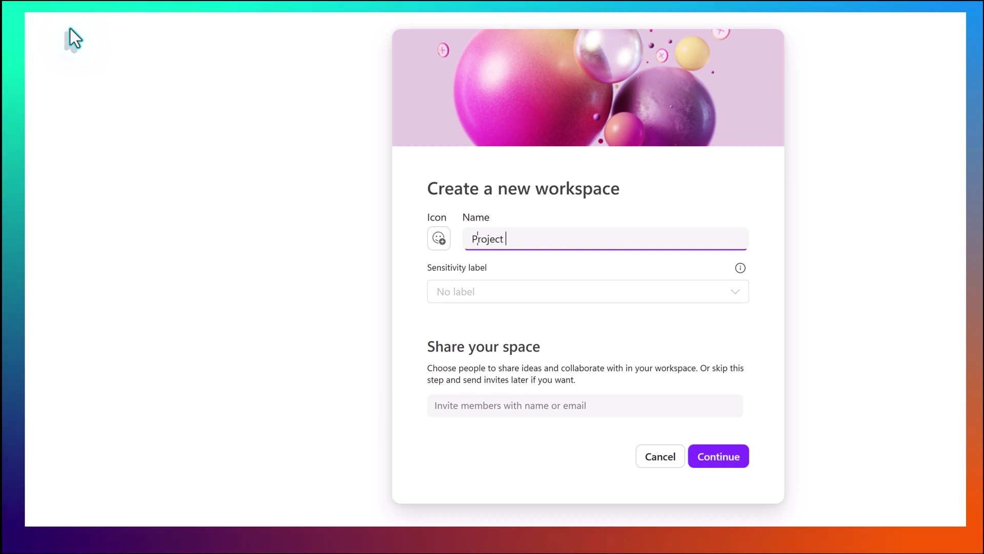
type("Alchemy")
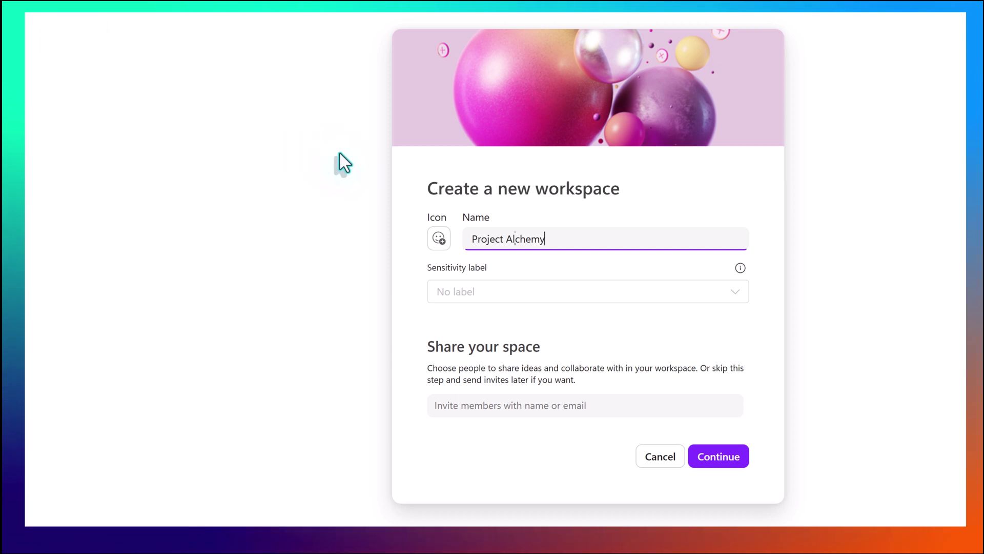
Step: Set the workspace icon to the test tube emoji, found by searching 'Test'
left_click(439, 239)
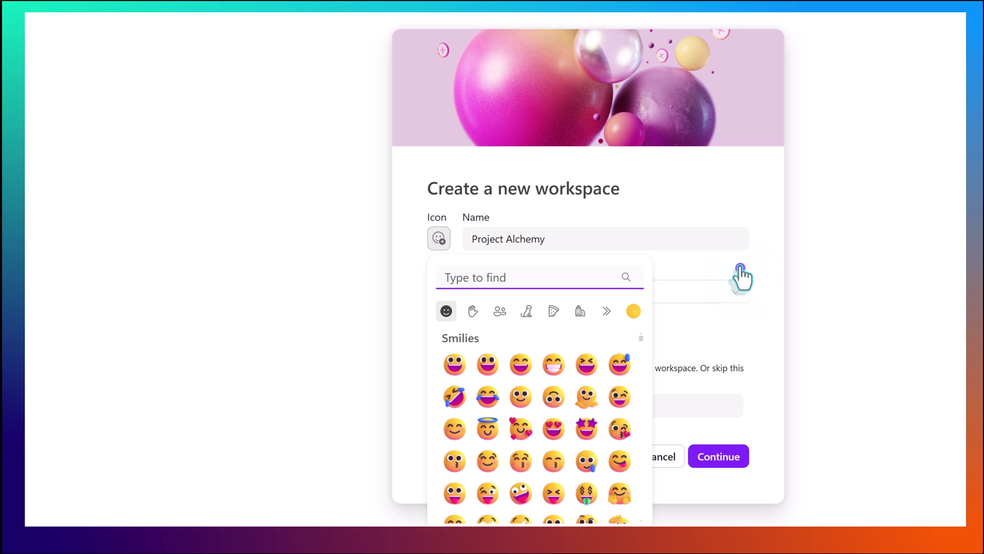
type("Test")
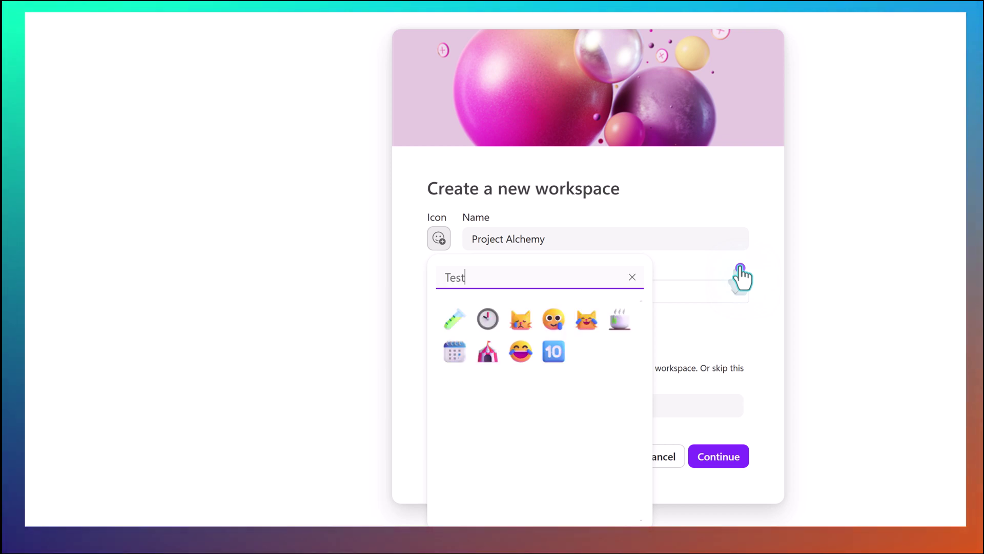
left_click(450, 324)
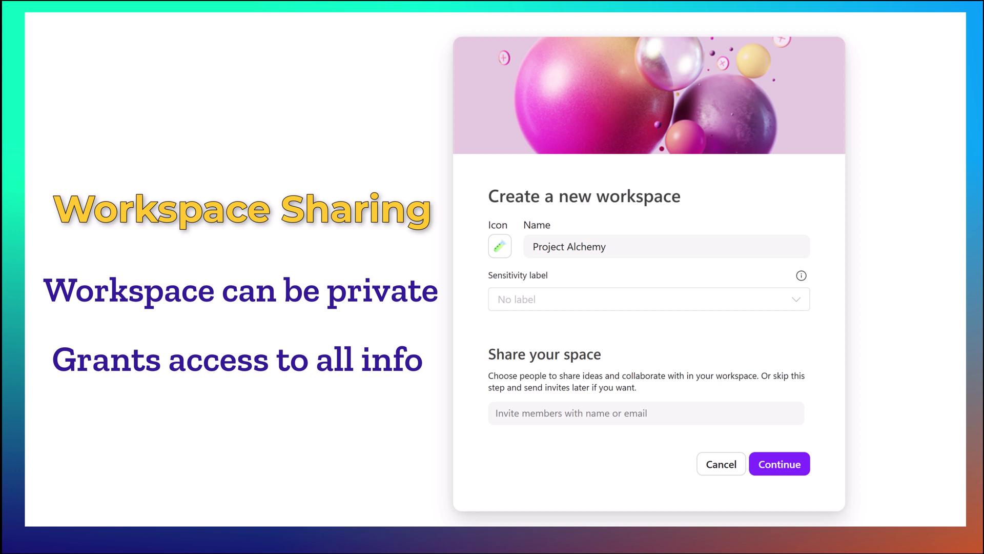
Step: Invite a colleague as a workspace member and continue to the Add files step
left_click(496, 412)
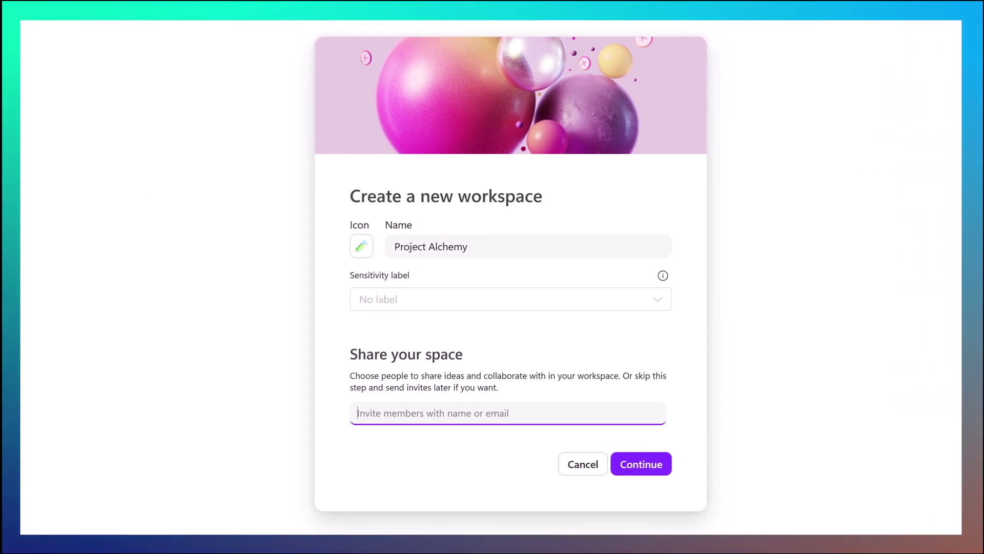
type("Adele Vance")
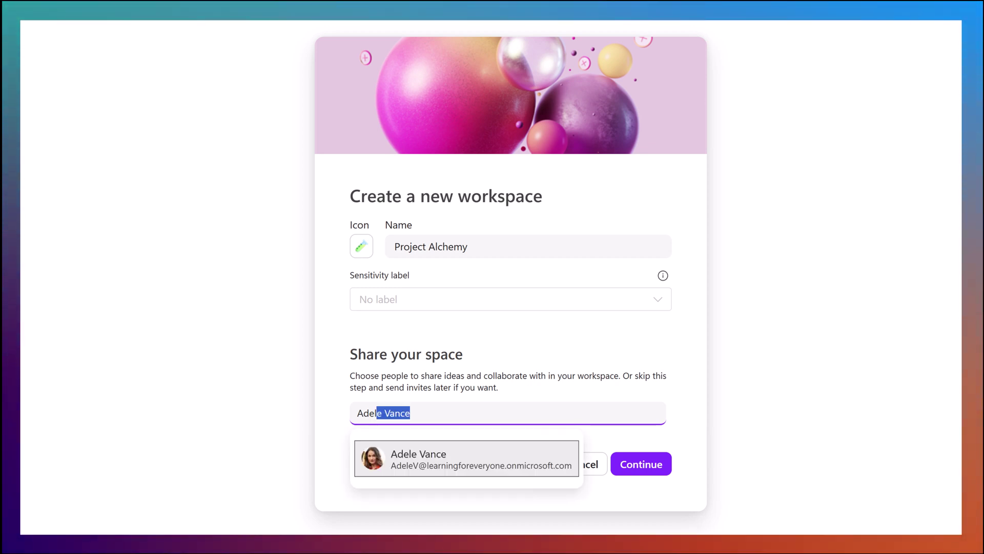
key("Return")
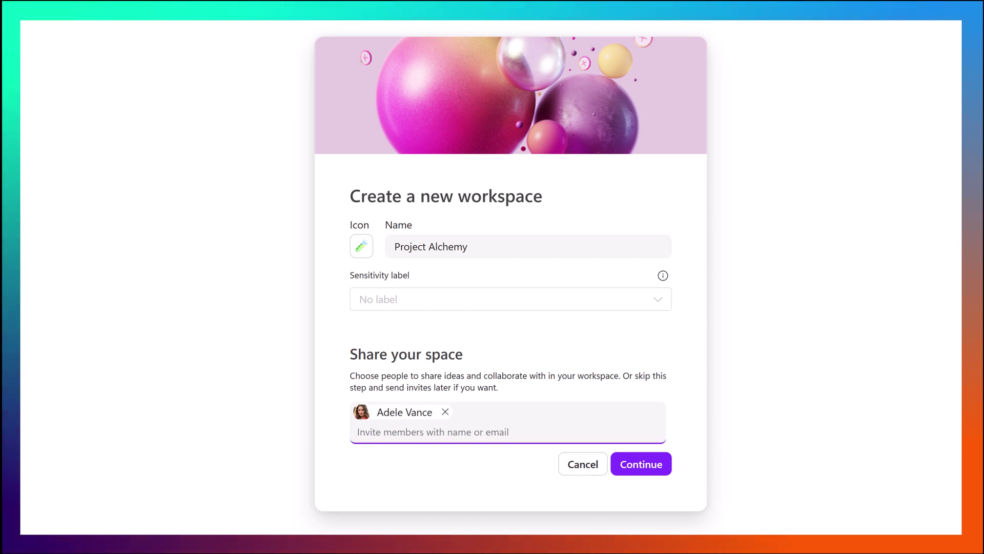
left_click(641, 464)
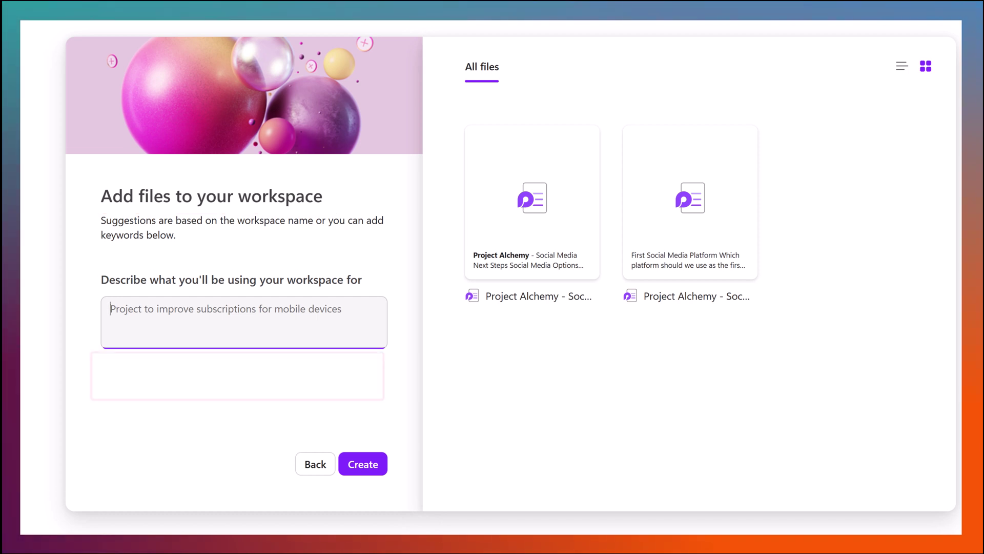
Step: Describe it as 'Work related to The Last Secret white label apps', drop the Work keyword, and select Doodle Handouts
type("Work related to The Last Secret white label apps")
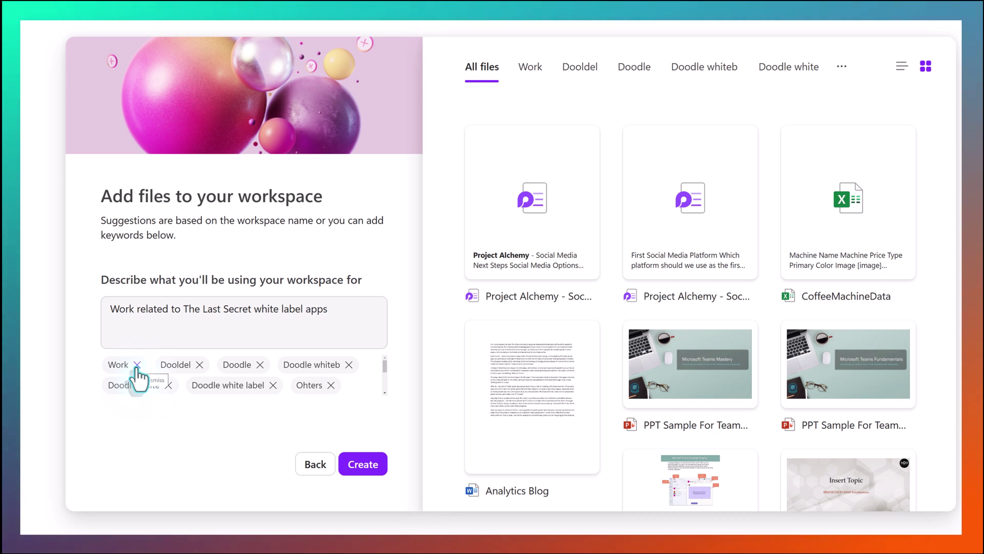
left_click(137, 365)
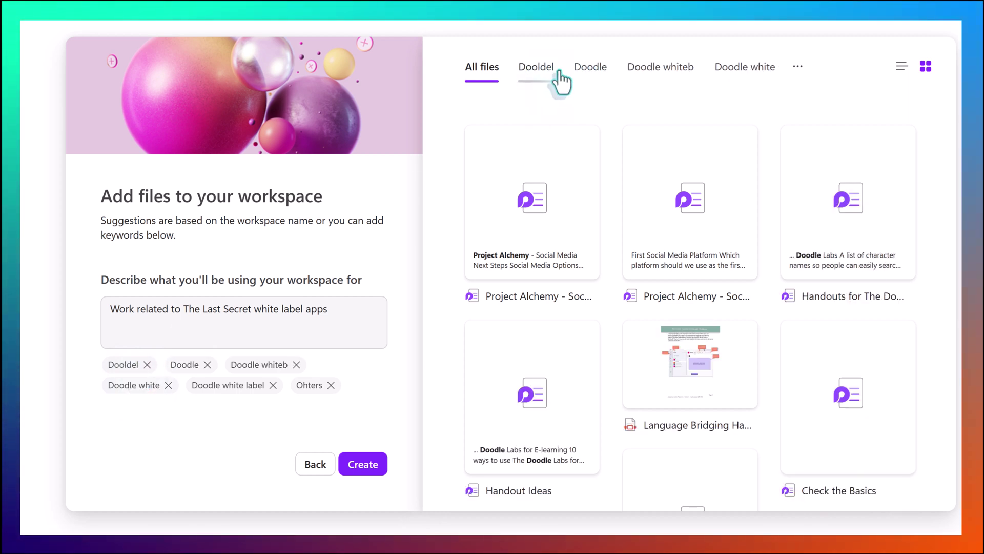
left_click(590, 72)
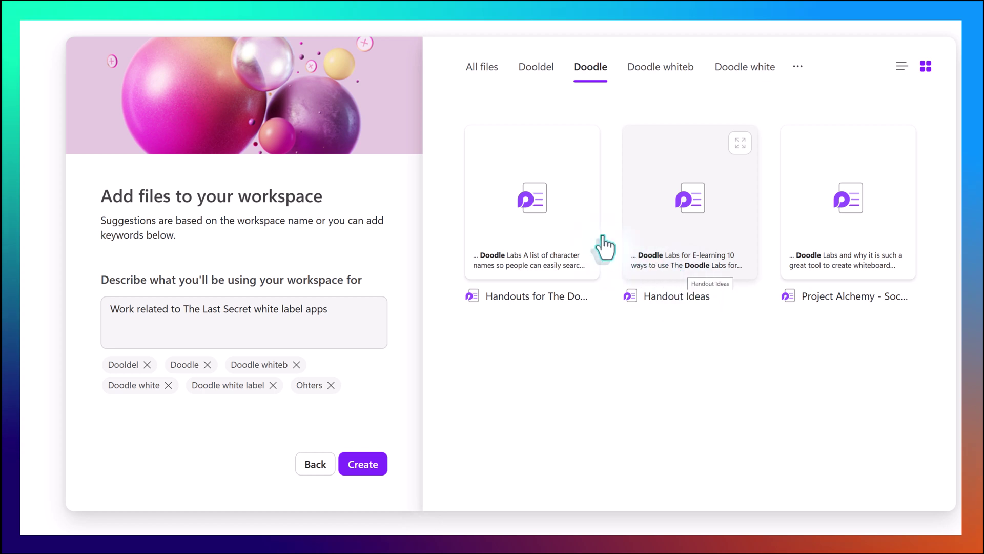
left_click(549, 212)
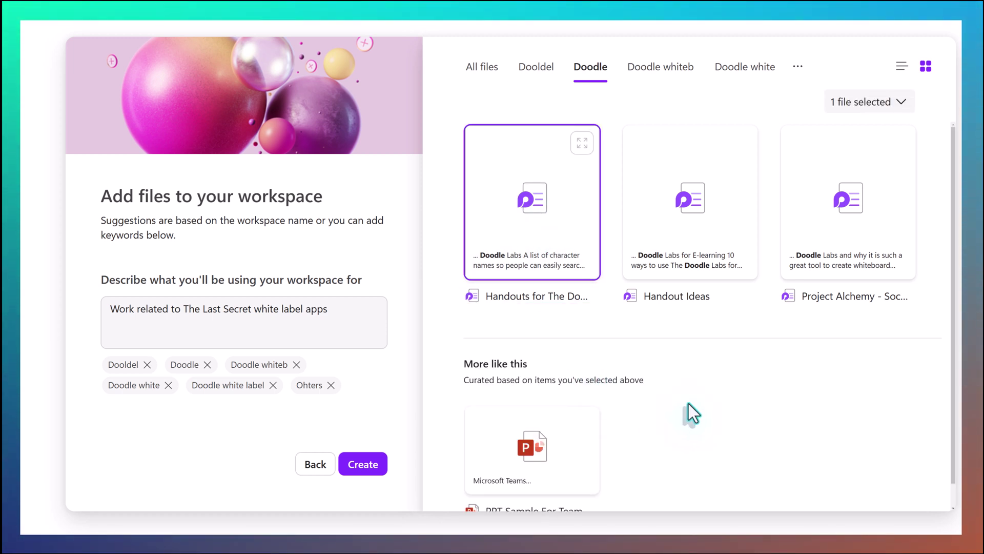
scroll(688, 404, "down", 1)
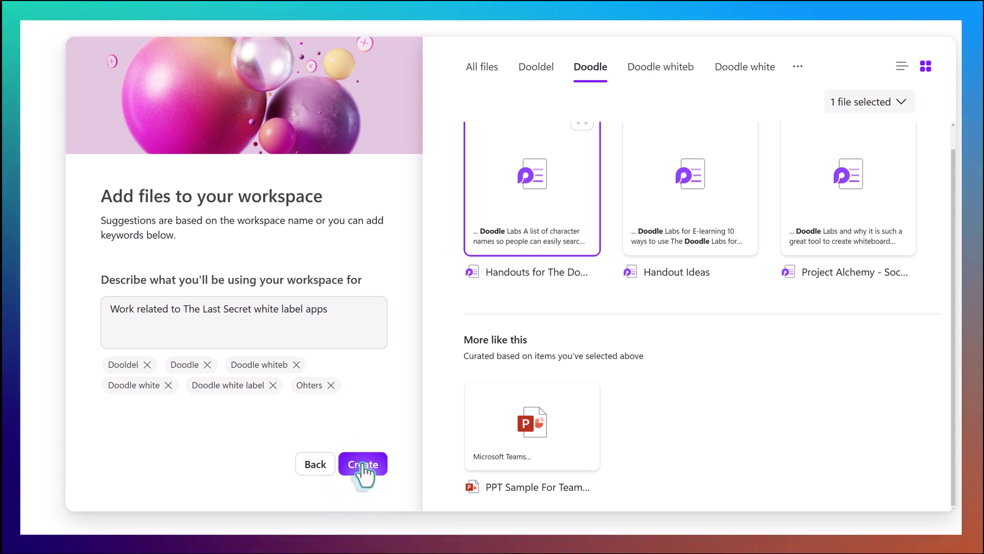
mouse_move(246, 136)
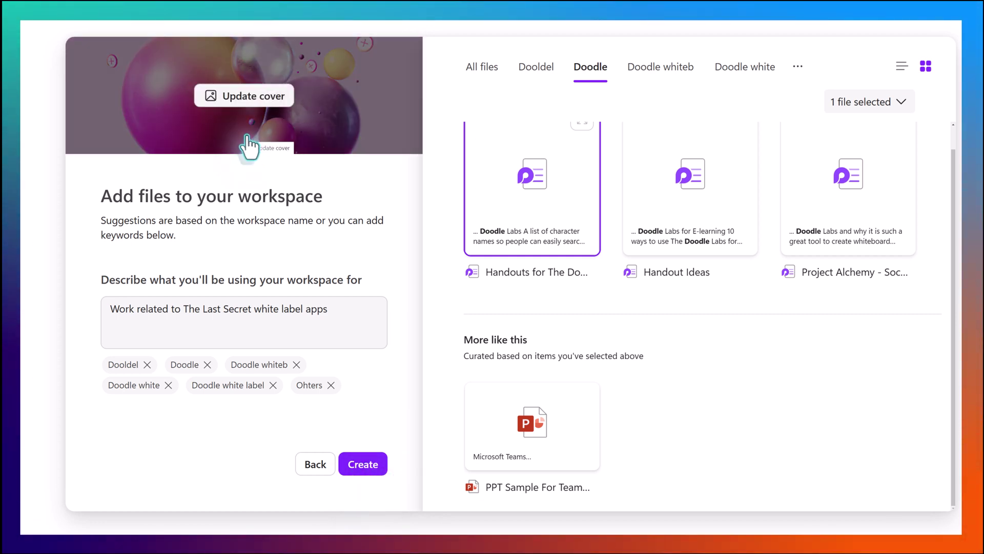
left_click(244, 98)
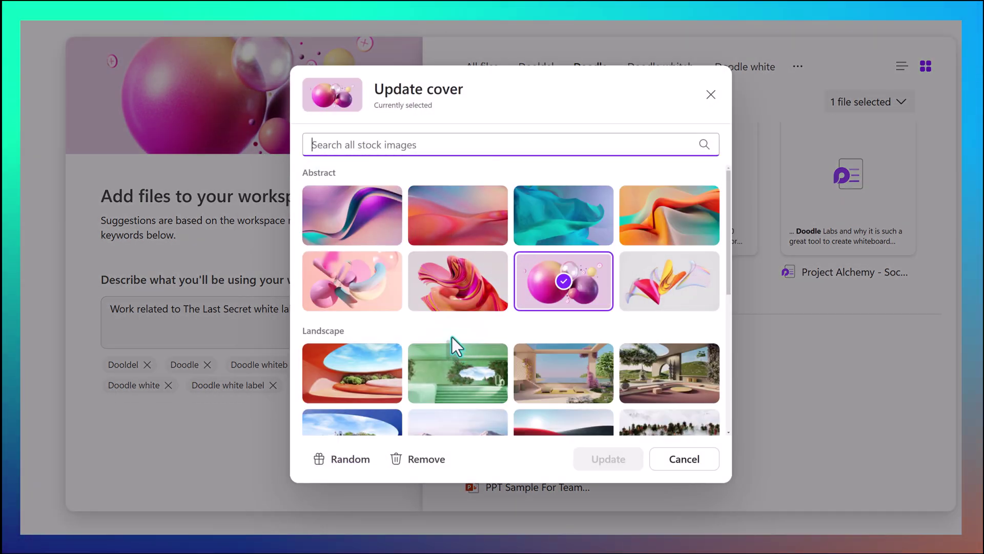
scroll(440, 320, "down", 2)
scroll(444, 323, "down", 4)
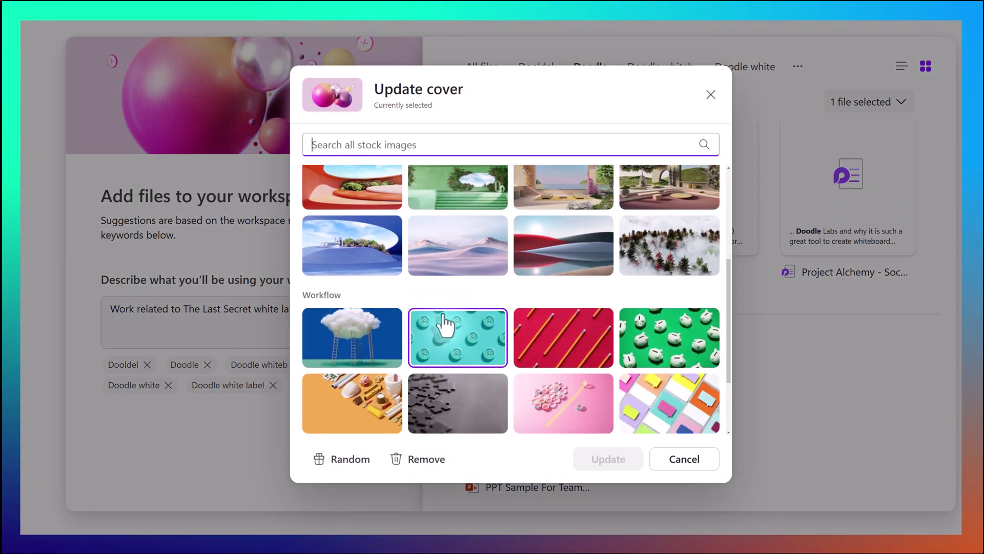
scroll(442, 324, "up", 1)
scroll(444, 318, "up", 5)
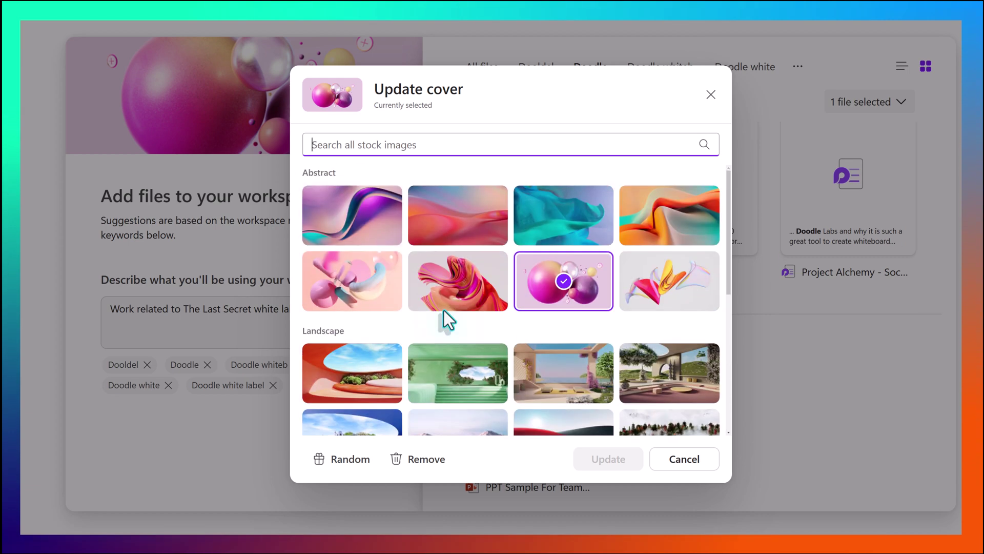
left_click(581, 307)
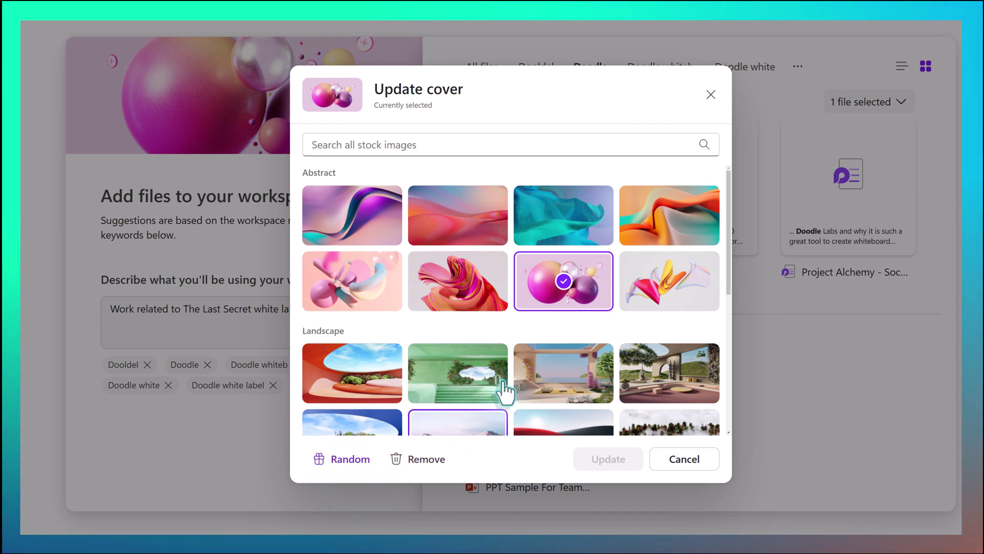
left_click(710, 94)
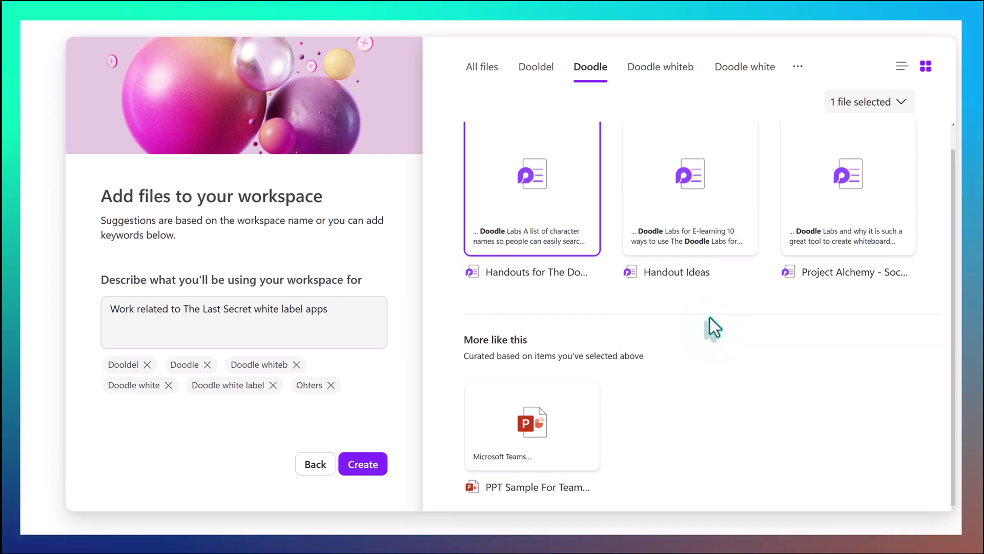
Step: Create the Project Alchemy workspace and go back to the Loop home page
left_click(363, 464)
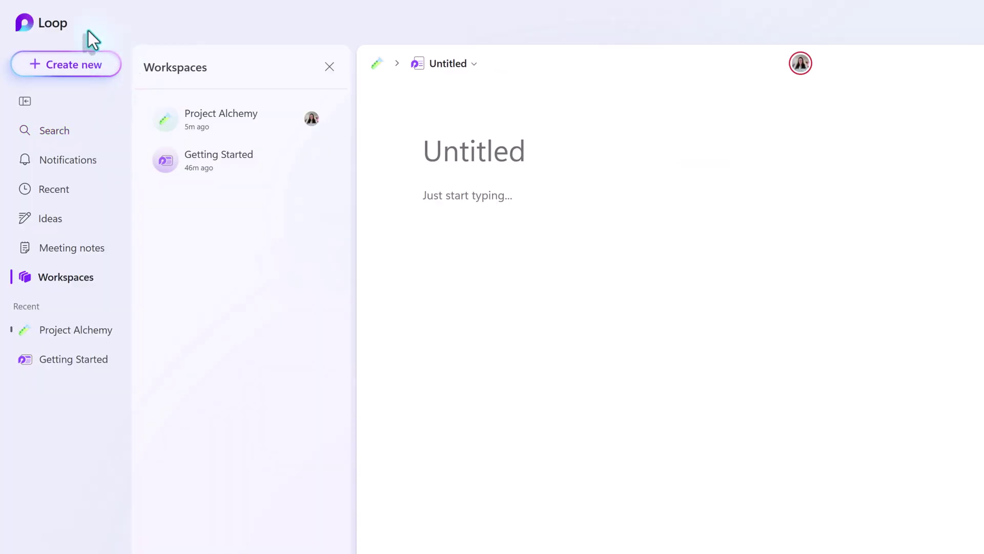
left_click(60, 28)
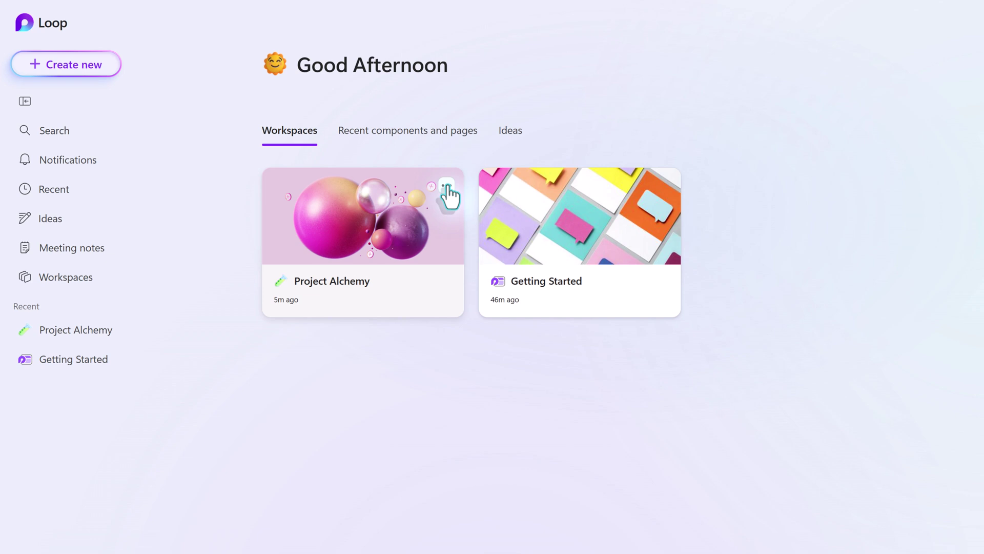
Step: Mark Project Alchemy as a favorite from its card's options menu
left_click(447, 189)
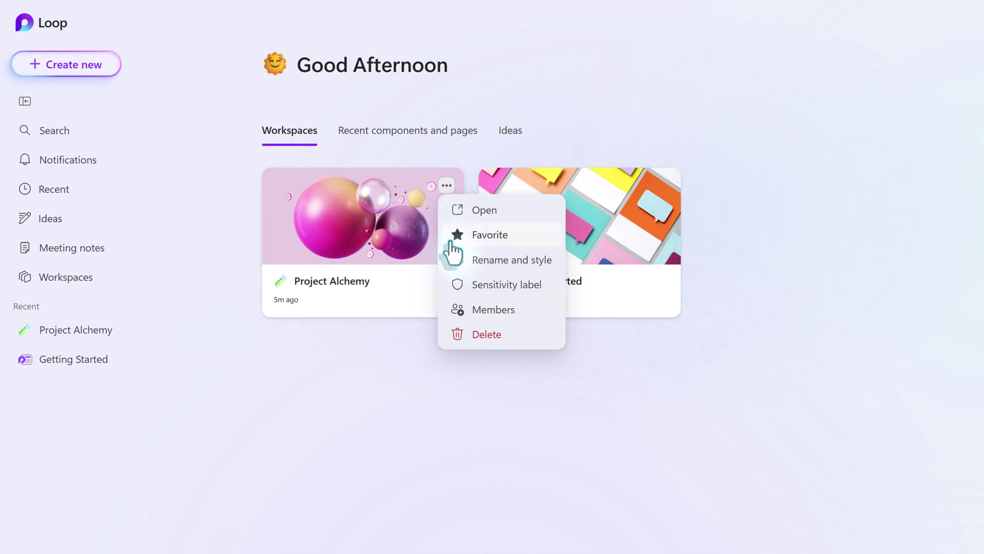
left_click(508, 240)
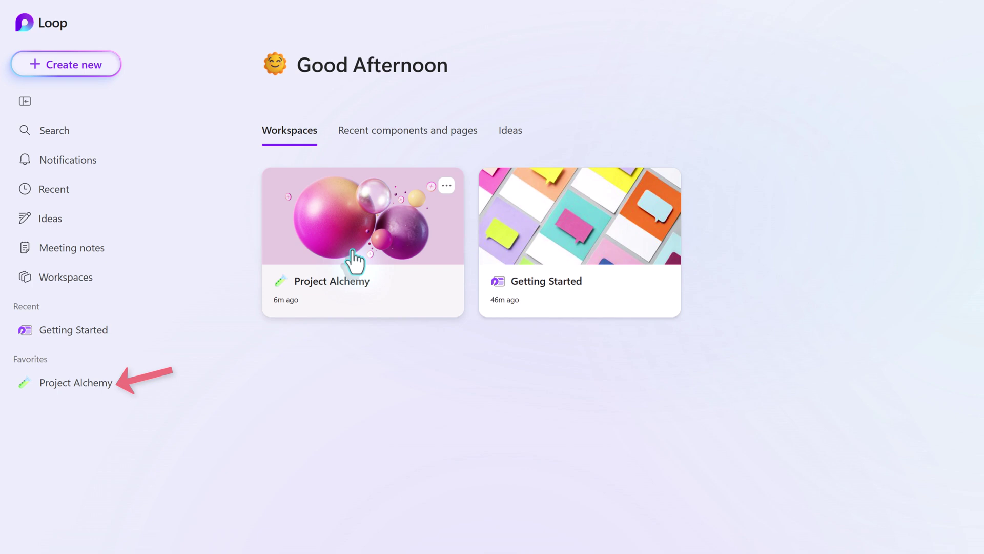
left_click(447, 186)
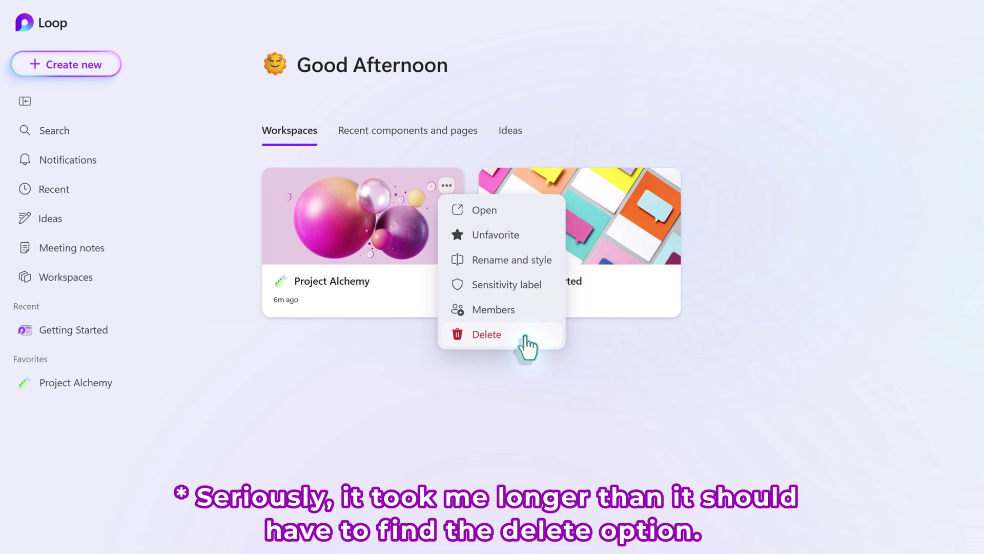
Step: Delete the Getting Started workspace from its card menu and confirm the deletion
left_click(625, 271)
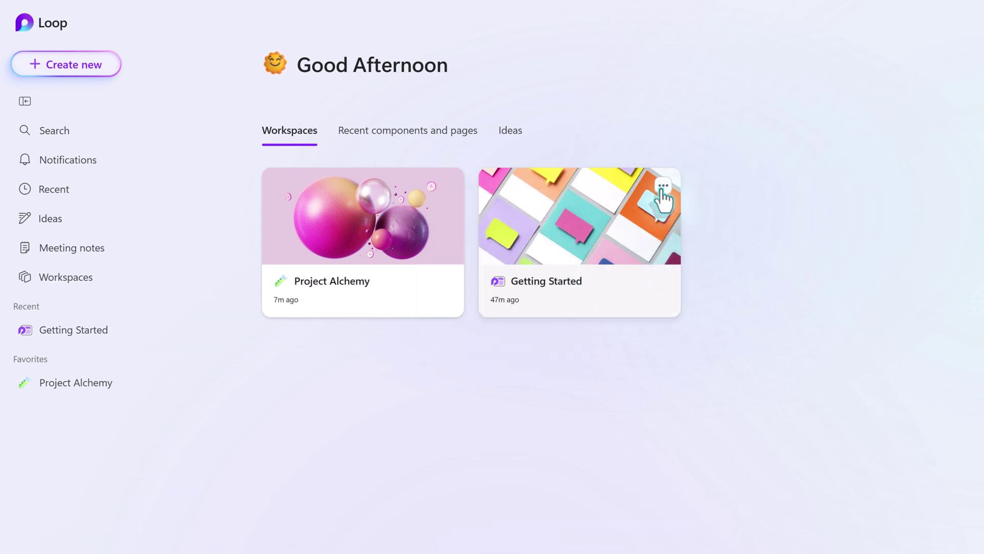
left_click(664, 186)
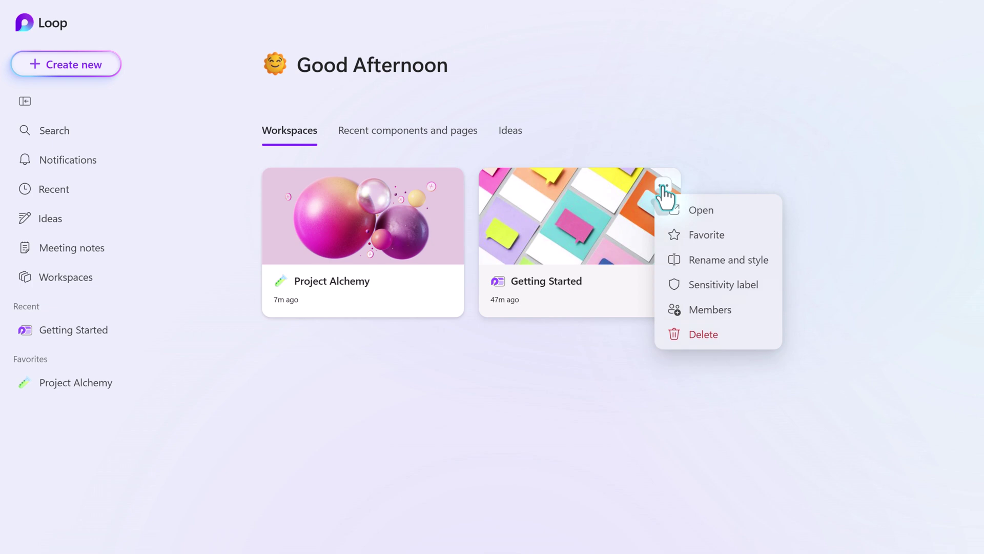
left_click(701, 339)
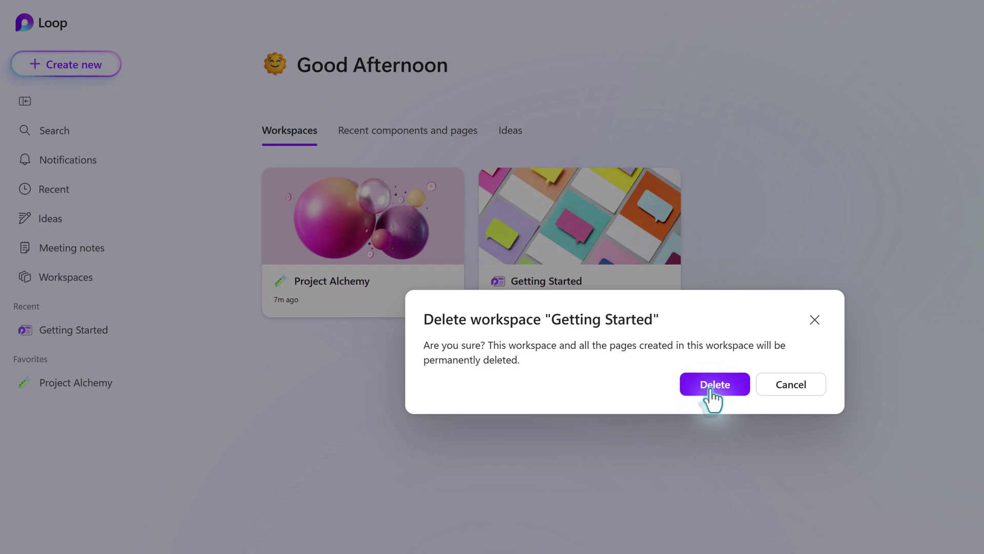
left_click(712, 391)
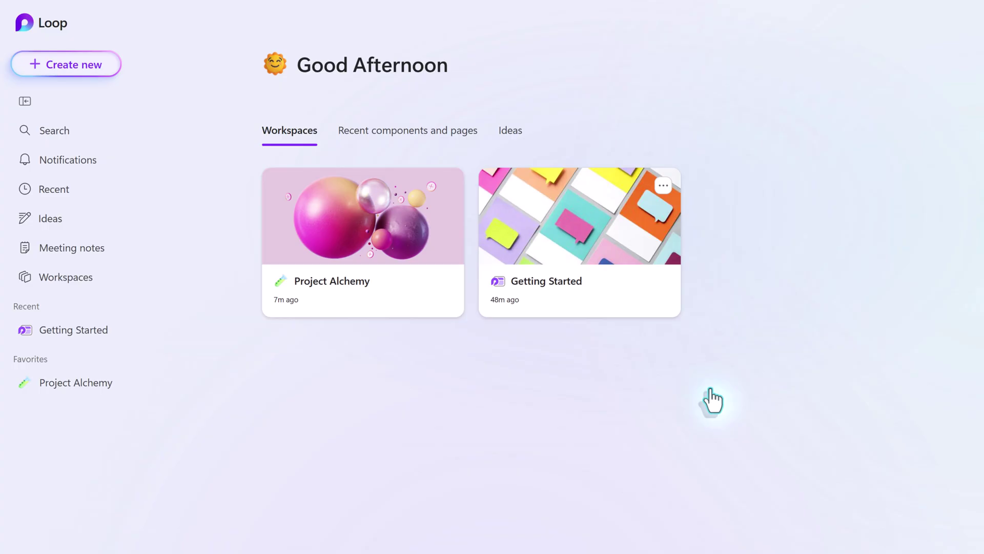
Step: Open the Project Alchemy workspace from its home page card
left_click(337, 245)
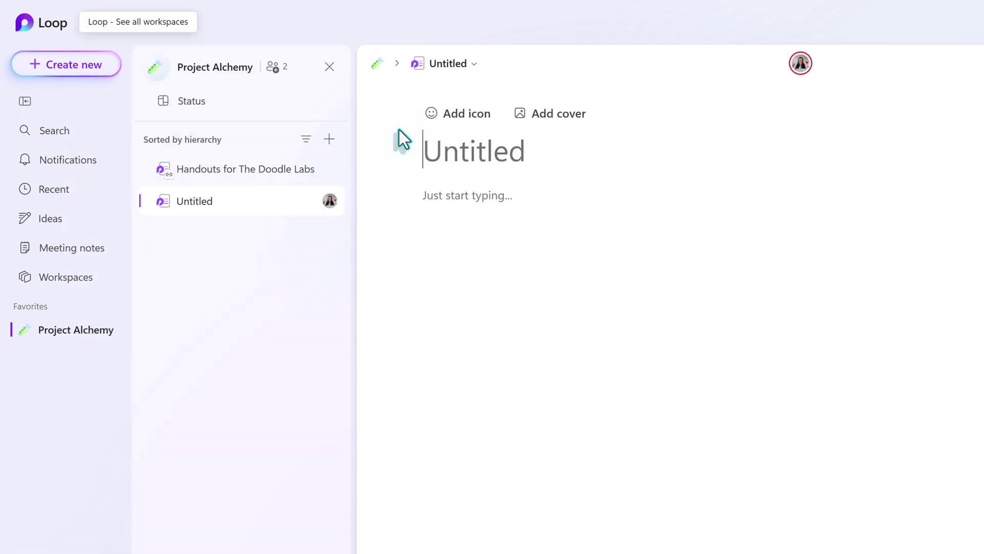